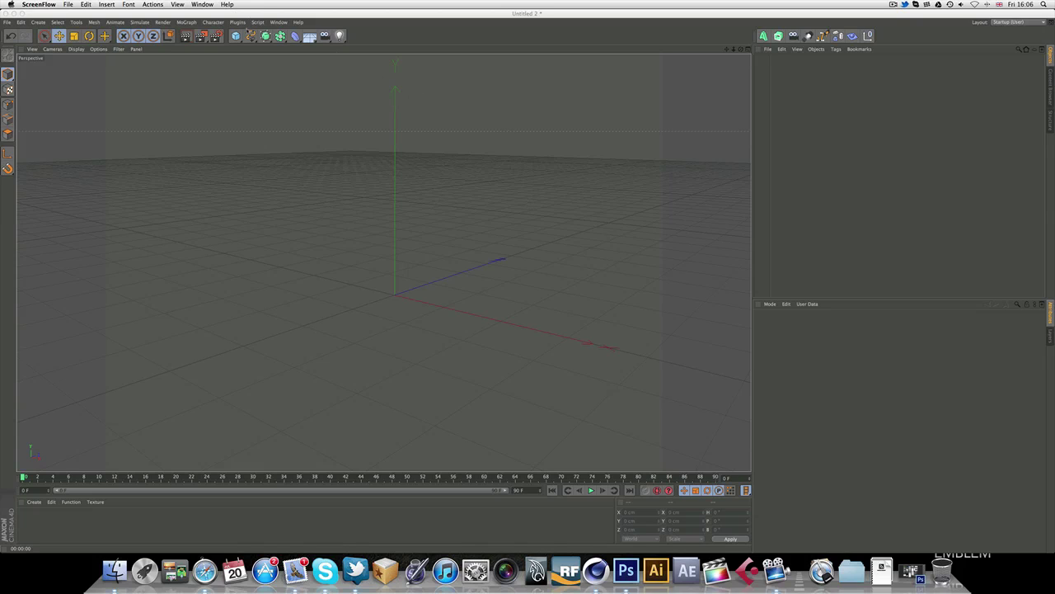
# Add a cube and a sphere, and move the sphere to about X -12, Y -23, Z -87 cm so it overlaps the cube
pyautogui.click(238, 35)
pyautogui.moveTo(238, 36); pyautogui.dragTo(406, 63)
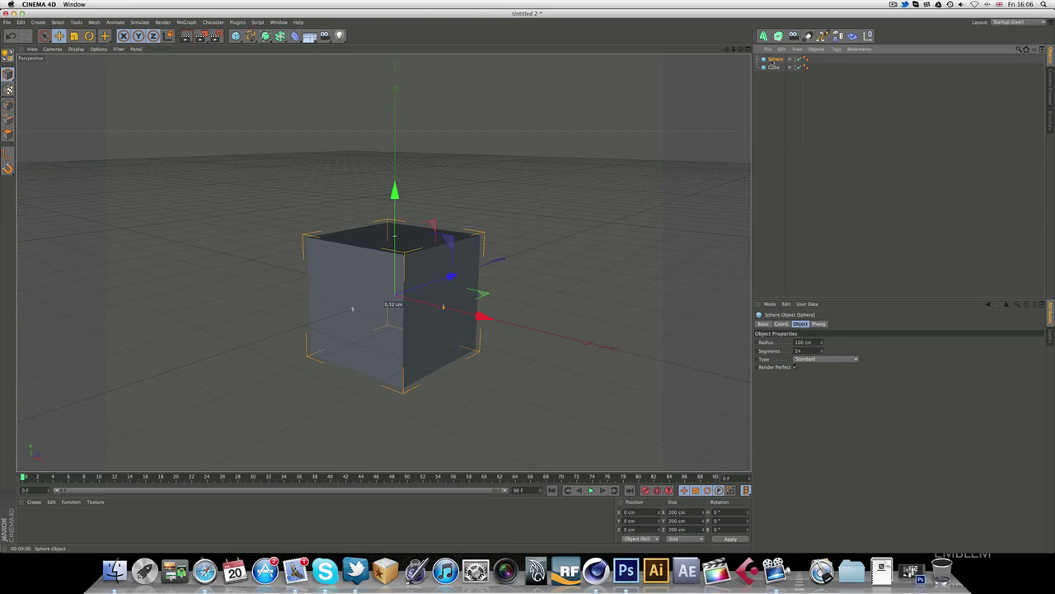
pyautogui.moveTo(473, 319); pyautogui.dragTo(403, 364)
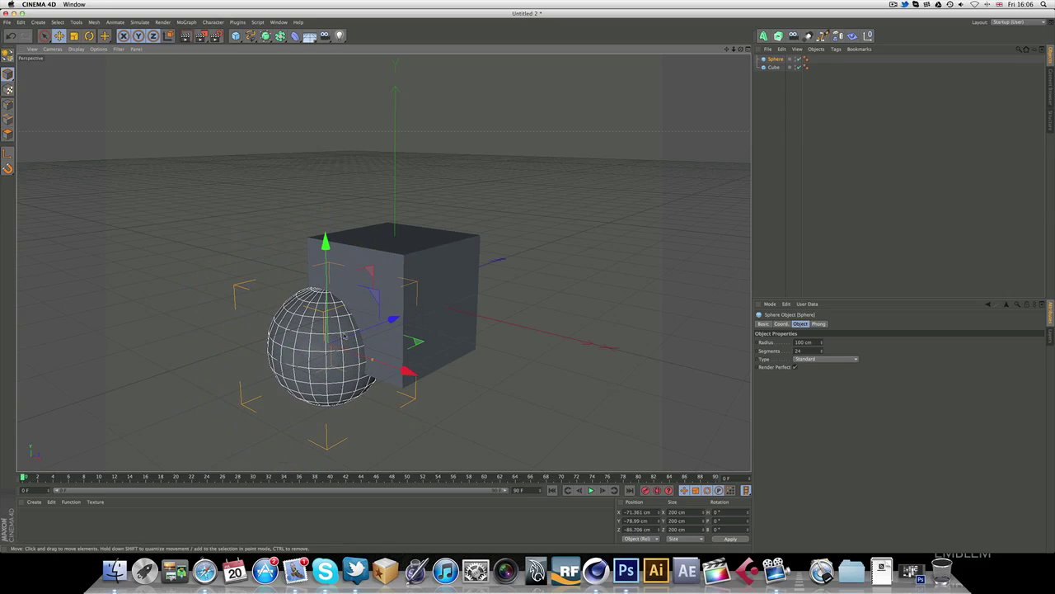
pyautogui.moveTo(325, 244); pyautogui.dragTo(324, 210)
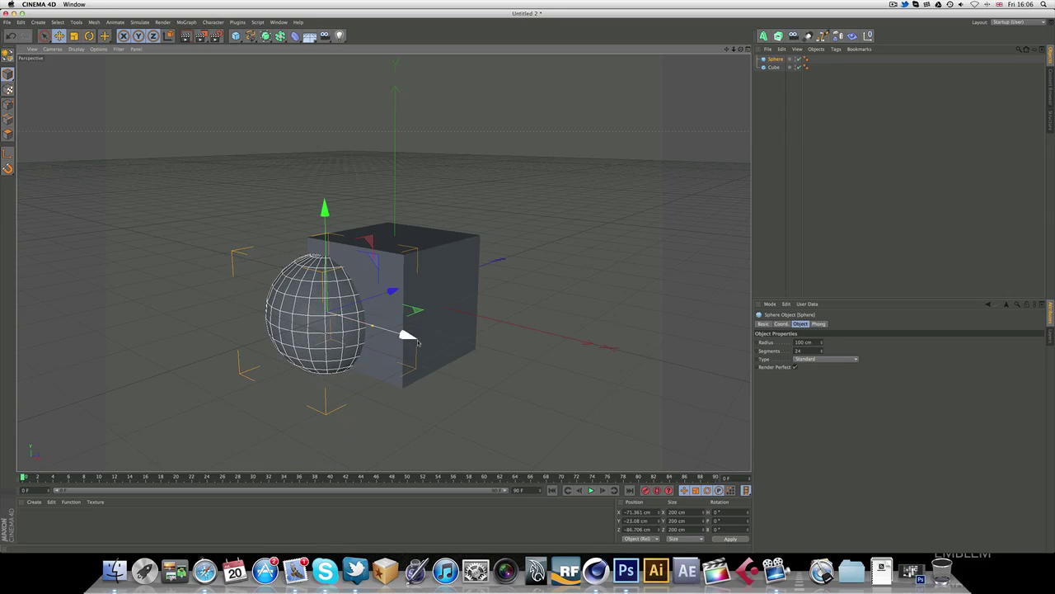
pyautogui.moveTo(405, 331); pyautogui.dragTo(437, 336)
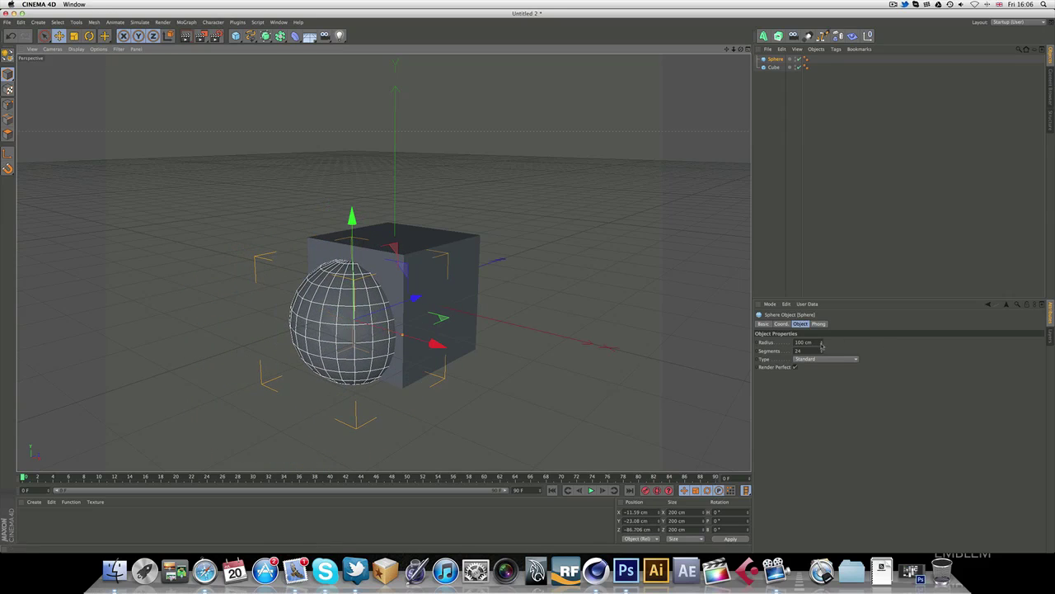
# Set the sphere's radius to 67 cm and move it to about Y 0.3, Z -132 cm so it protrudes from the cube's face
pyautogui.moveTo(821, 344); pyautogui.dragTo(821, 367)
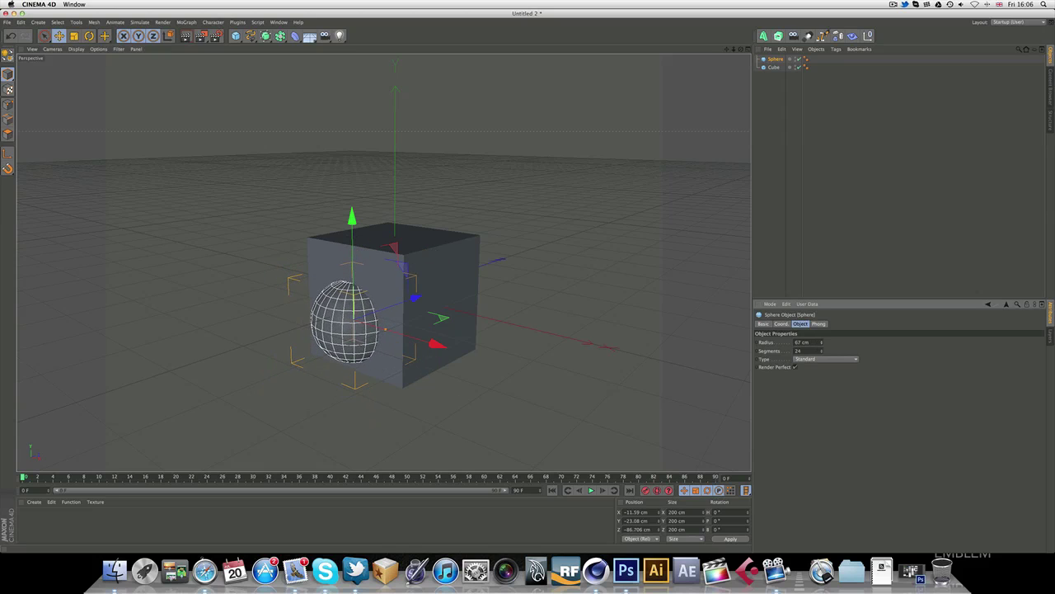
pyautogui.moveTo(352, 216); pyautogui.dragTo(351, 201)
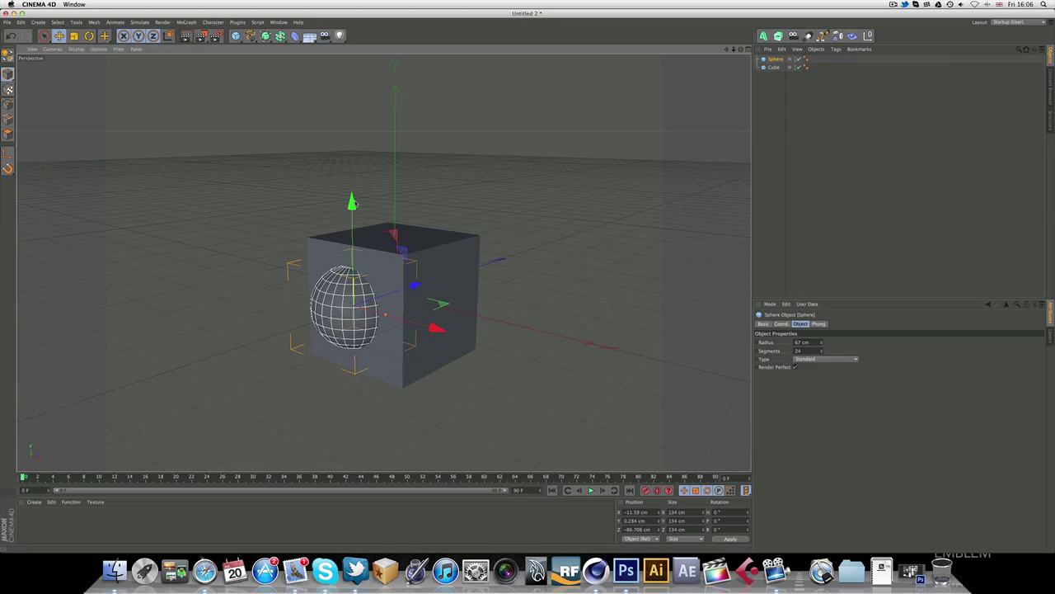
pyautogui.moveTo(415, 286)
pyautogui.mouseDown()
pyautogui.moveTo(374, 297)
pyautogui.moveTo(397, 291)
pyautogui.mouseUp()
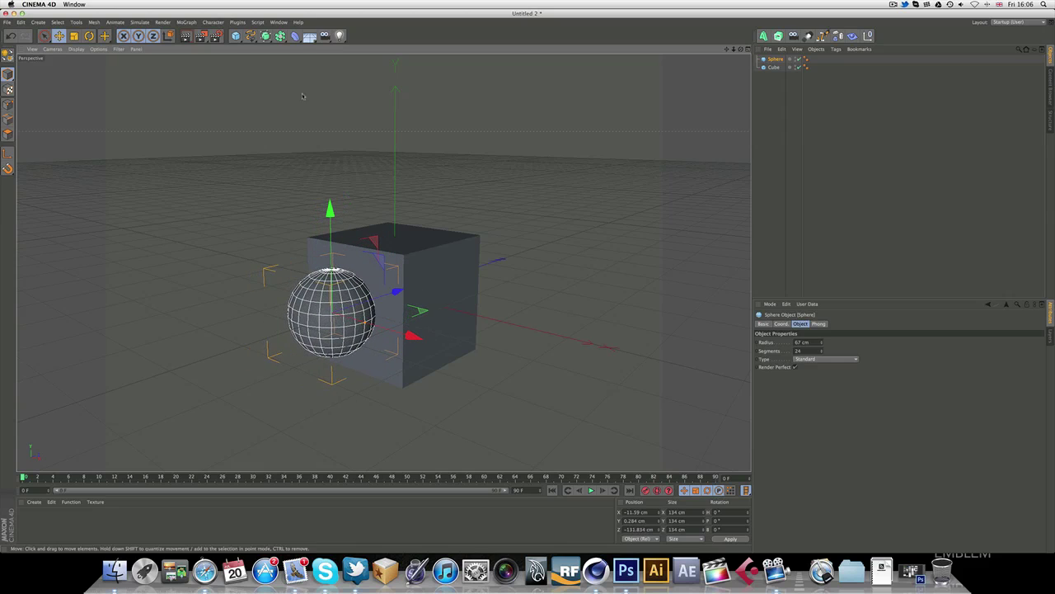
# Subtract the sphere from the cube with a Boole object, nesting the cube above the sphere, and render the view
pyautogui.click(265, 35)
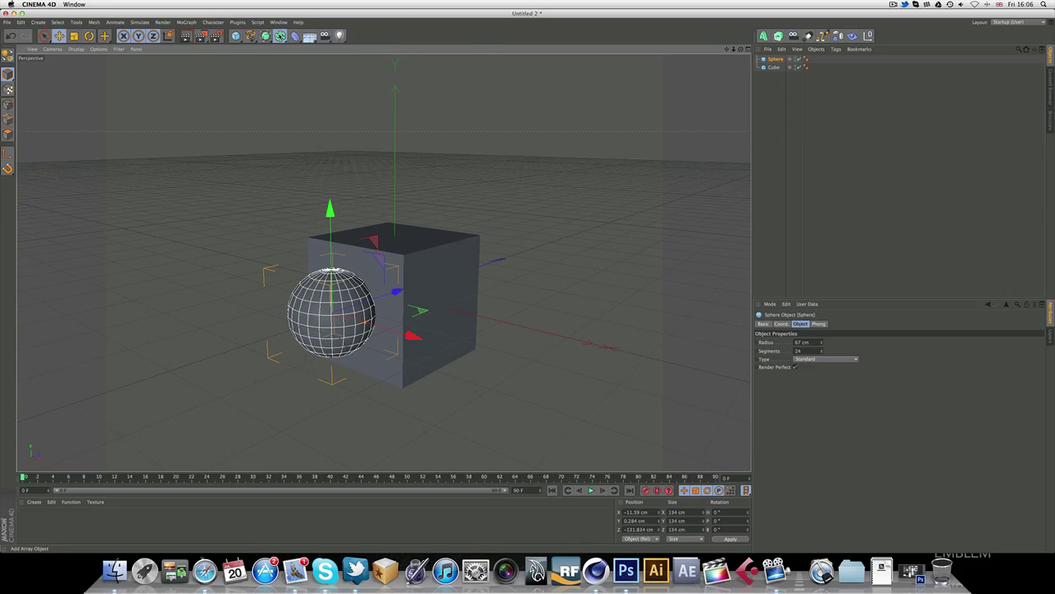
pyautogui.click(280, 37)
pyautogui.click(430, 43)
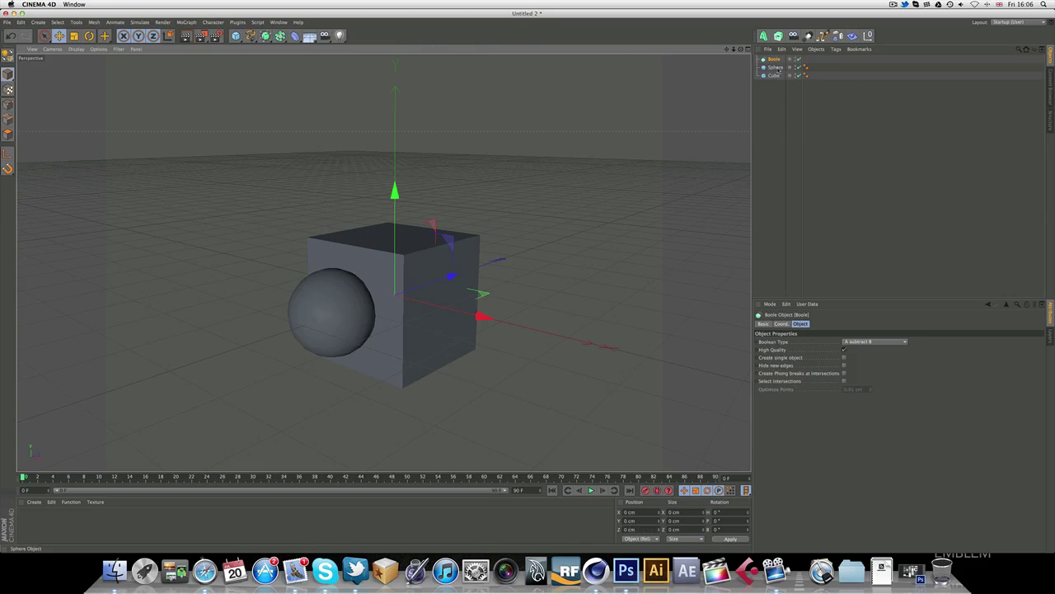
pyautogui.moveTo(775, 67); pyautogui.dragTo(778, 65)
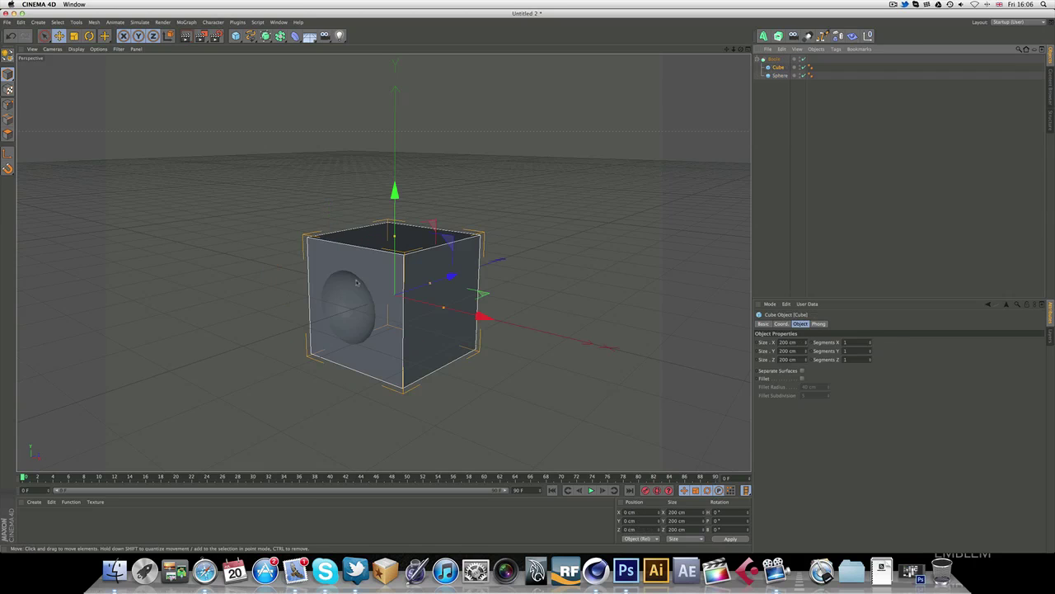
pyautogui.click(187, 37)
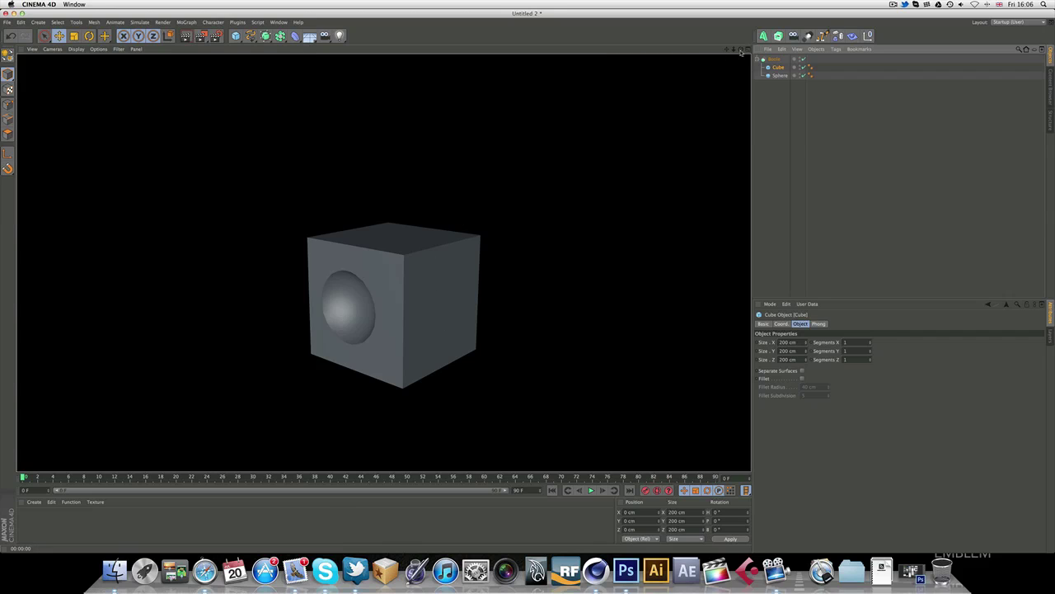
# Try moving the subtracted sphere along its X axis, and undo the move
pyautogui.moveTo(741, 51); pyautogui.dragTo(689, 33)
pyautogui.moveTo(383, 263); pyautogui.dragTo(388, 239)
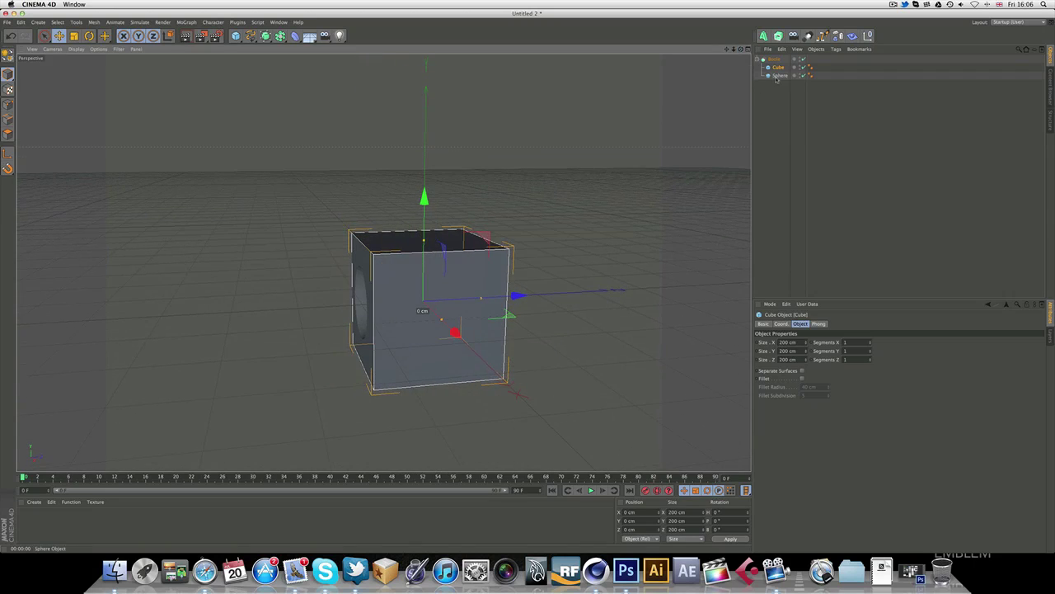
pyautogui.click(779, 75)
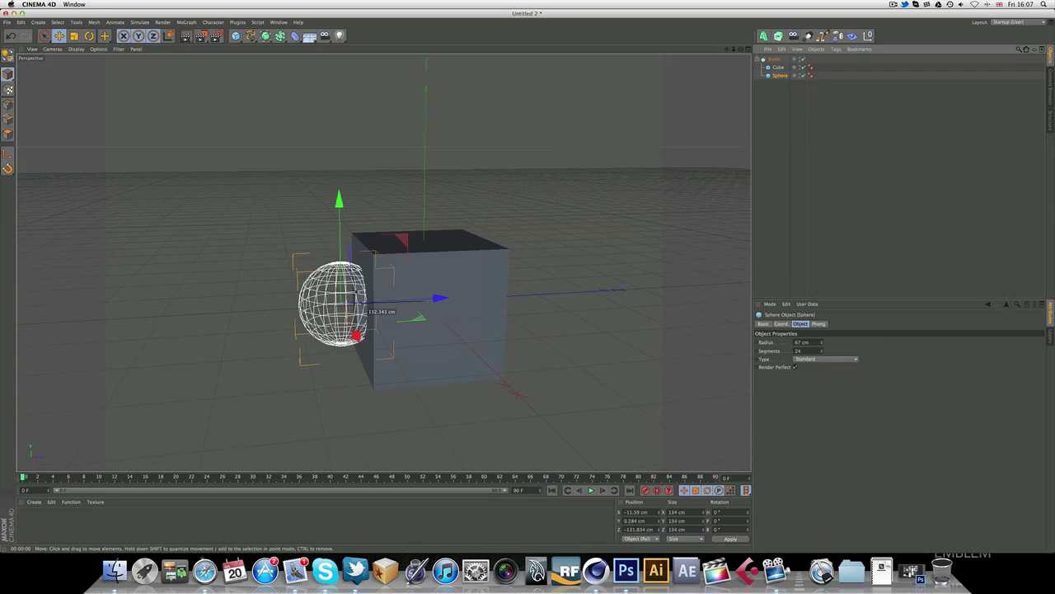
pyautogui.moveTo(356, 336); pyautogui.dragTo(372, 364)
pyautogui.press('super+z')
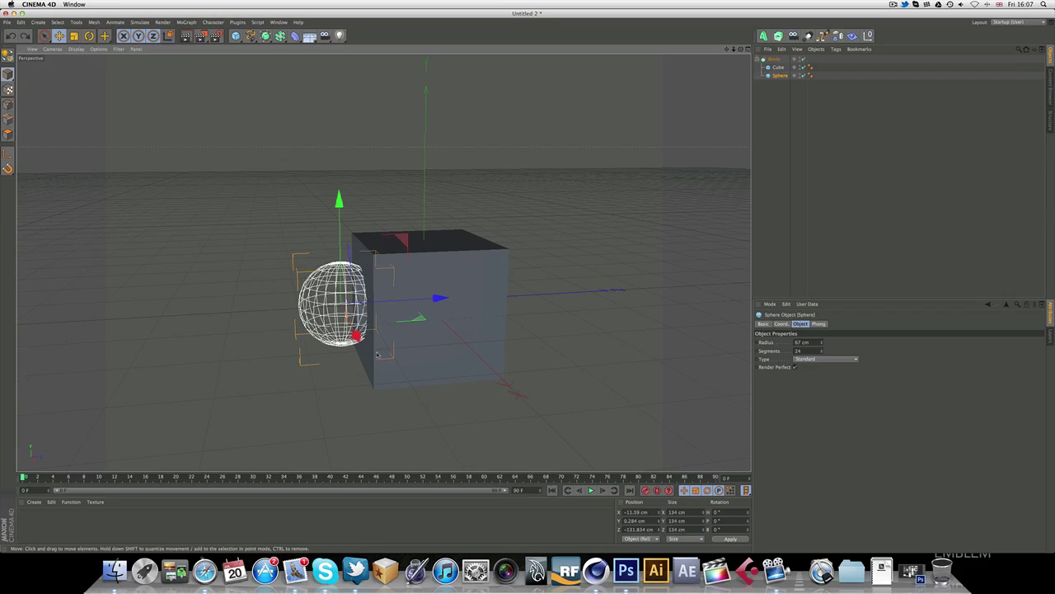
# Duplicate the sphere inside the Boole, move the copy to about X 136, Z -17 cm on the cube's adjacent face, and render the view
pyautogui.click(763, 93)
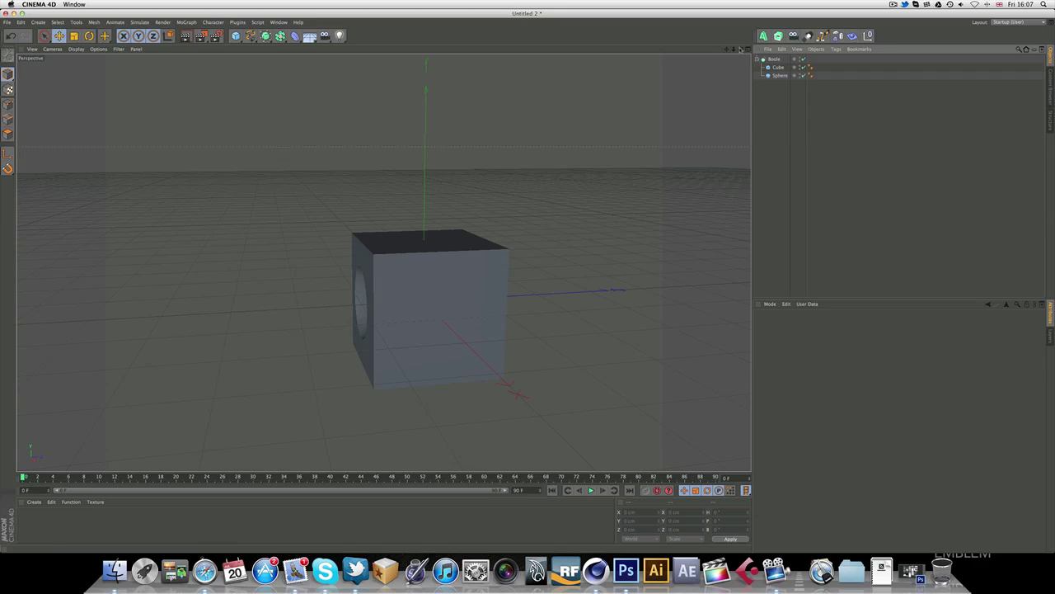
pyautogui.click(779, 75)
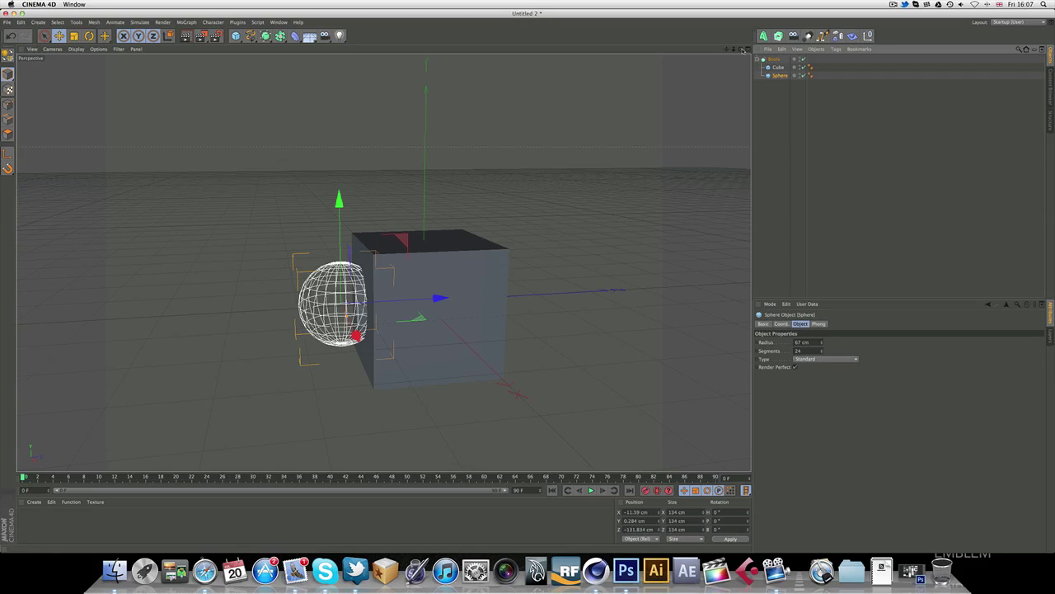
pyautogui.moveTo(742, 50); pyautogui.dragTo(779, 80)
pyautogui.press('super+v')
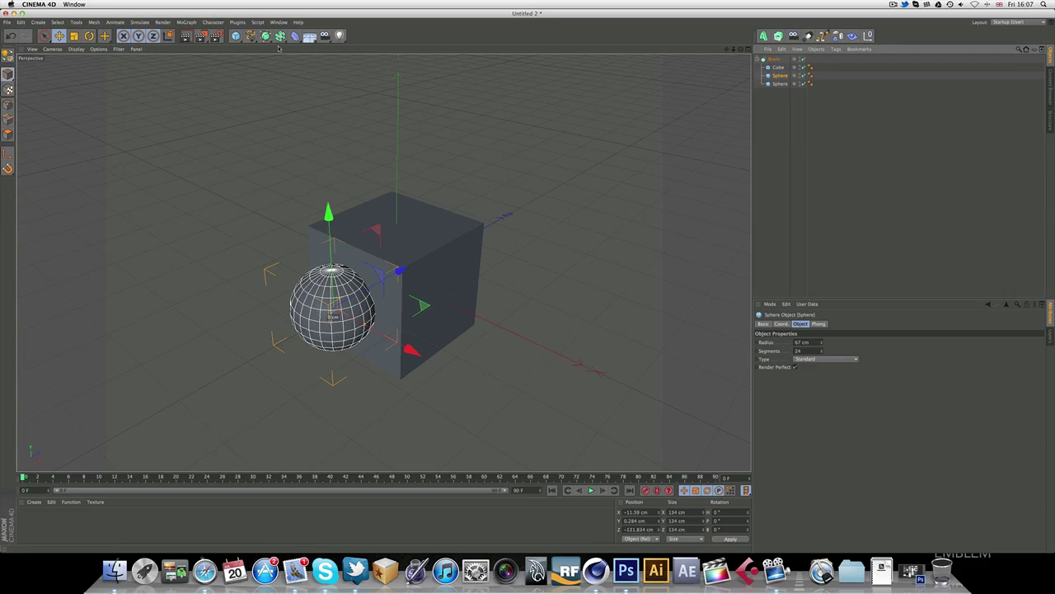
pyautogui.moveTo(424, 327); pyautogui.dragTo(489, 363)
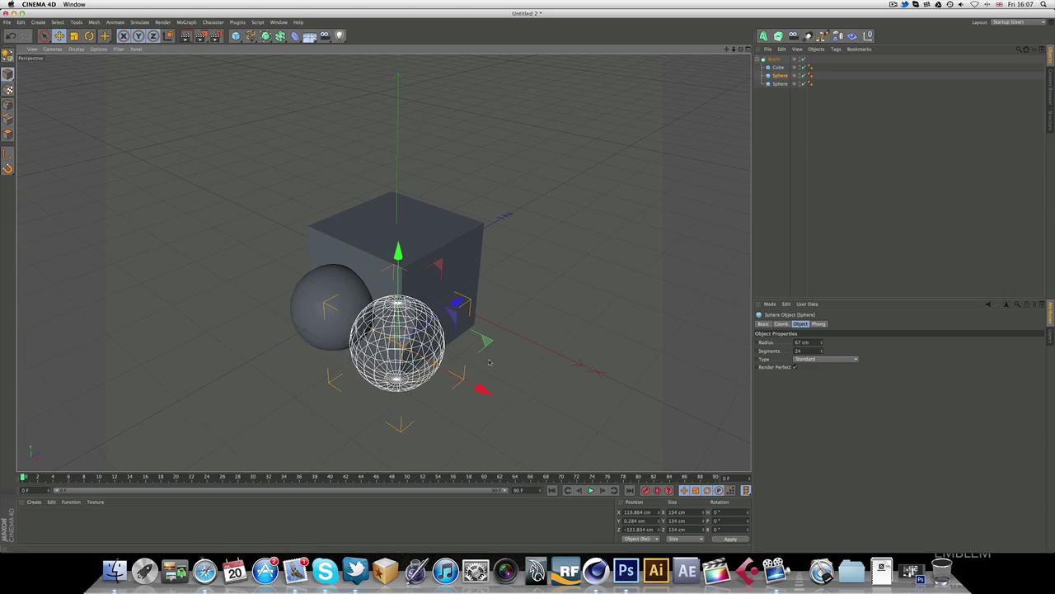
pyautogui.moveTo(456, 304); pyautogui.dragTo(503, 272)
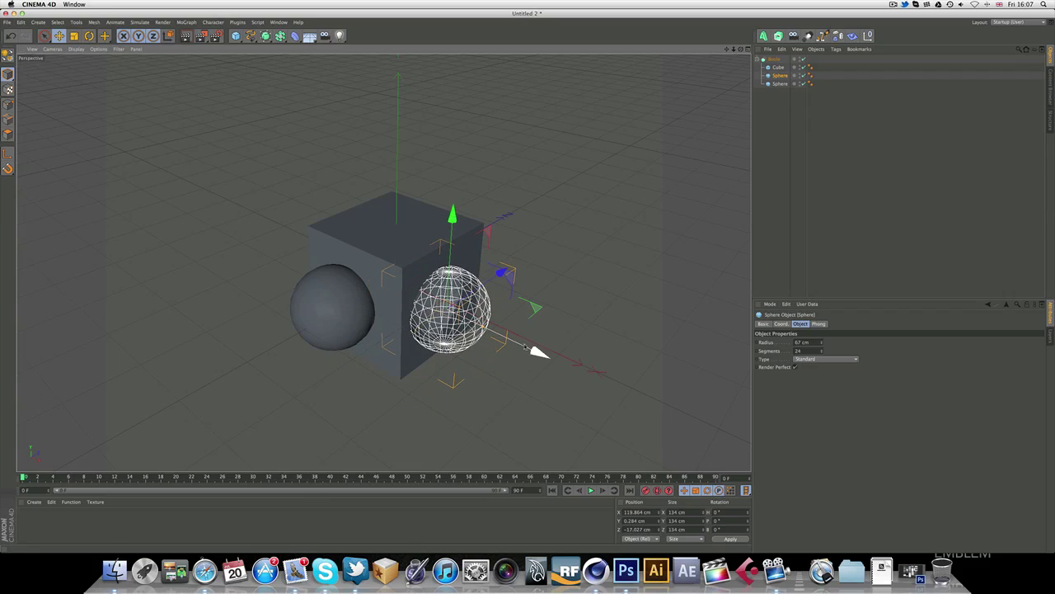
pyautogui.moveTo(535, 352); pyautogui.dragTo(544, 357)
pyautogui.click(186, 35)
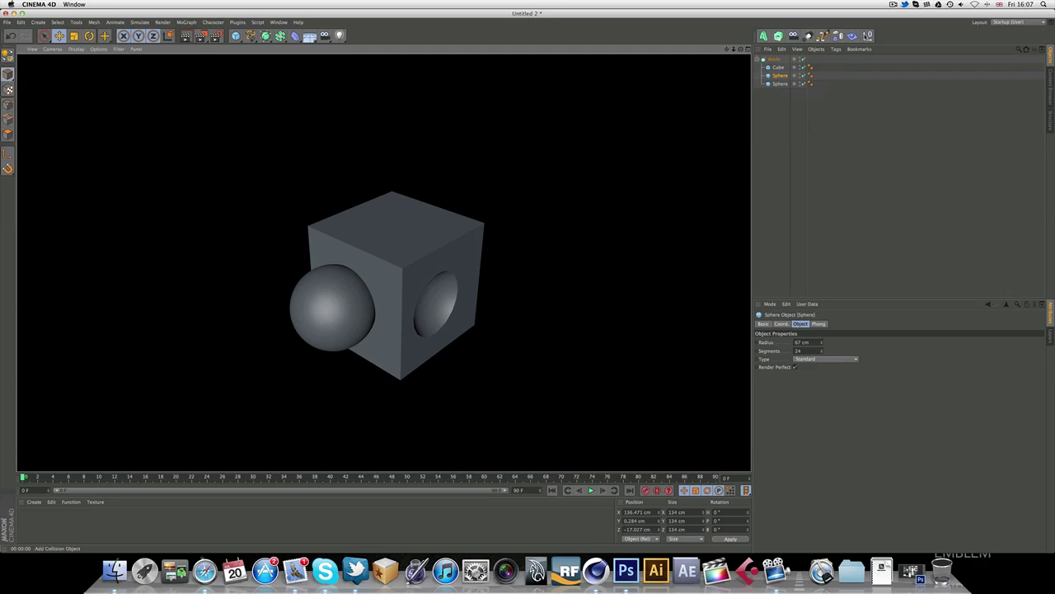
# Group both spheres under a new Null, nest it below the cube in the Boole, and render the view
pyautogui.click(867, 36)
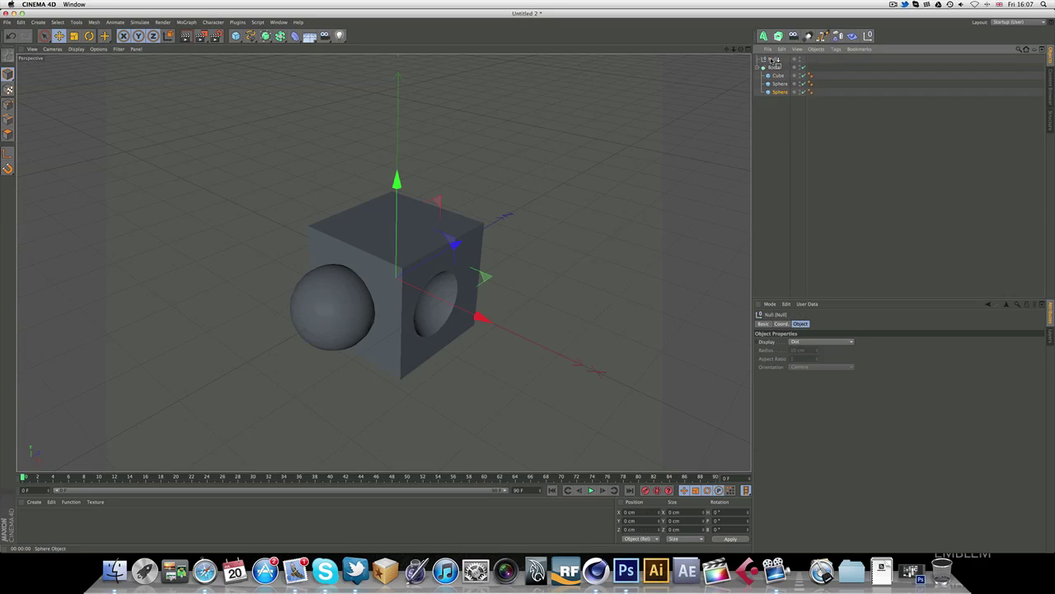
pyautogui.moveTo(774, 62); pyautogui.dragTo(774, 64)
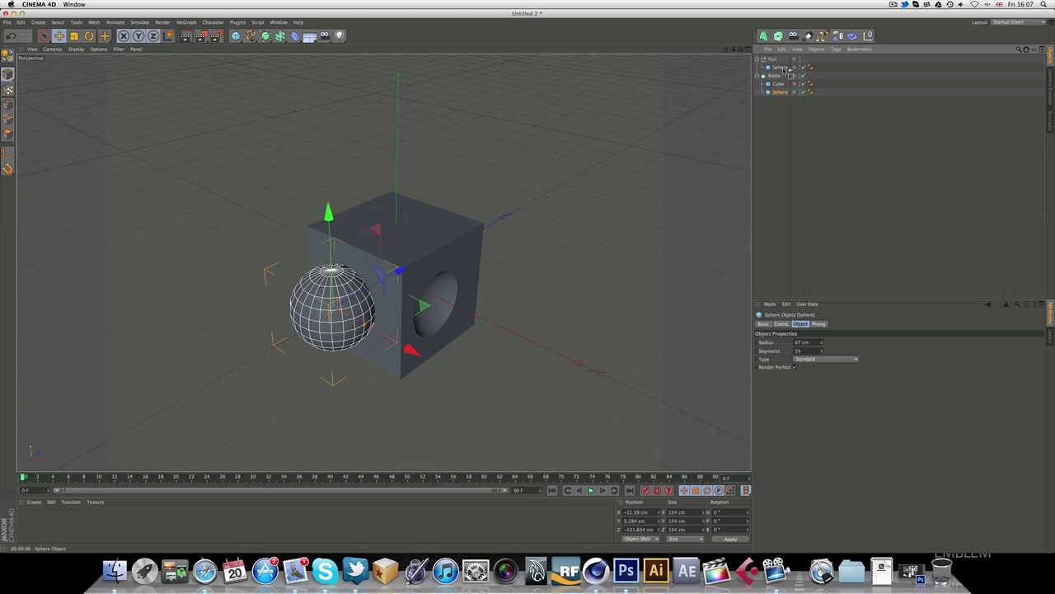
pyautogui.moveTo(779, 73); pyautogui.dragTo(780, 74)
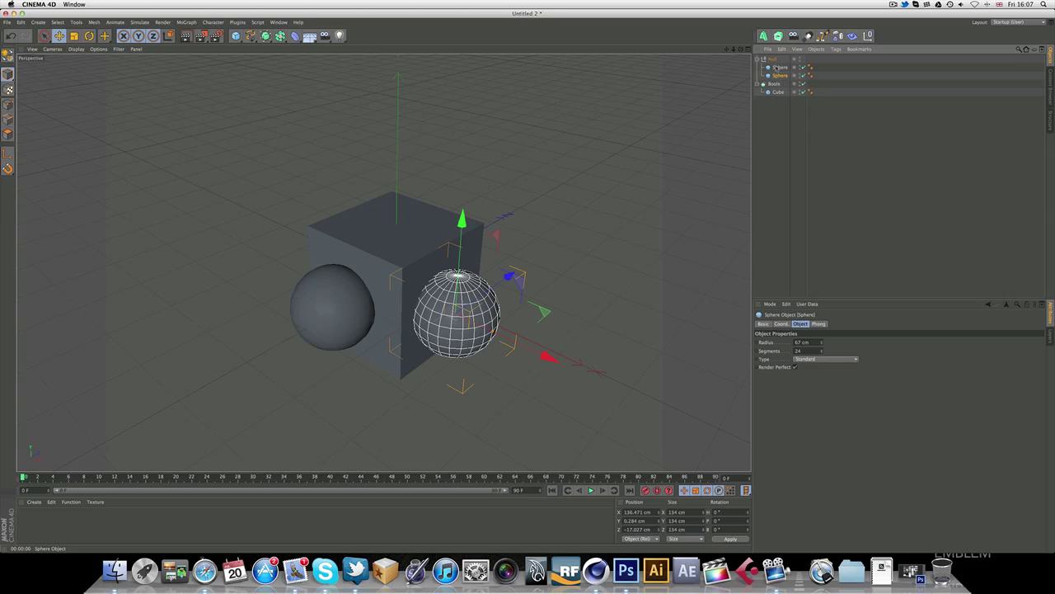
pyautogui.click(758, 60)
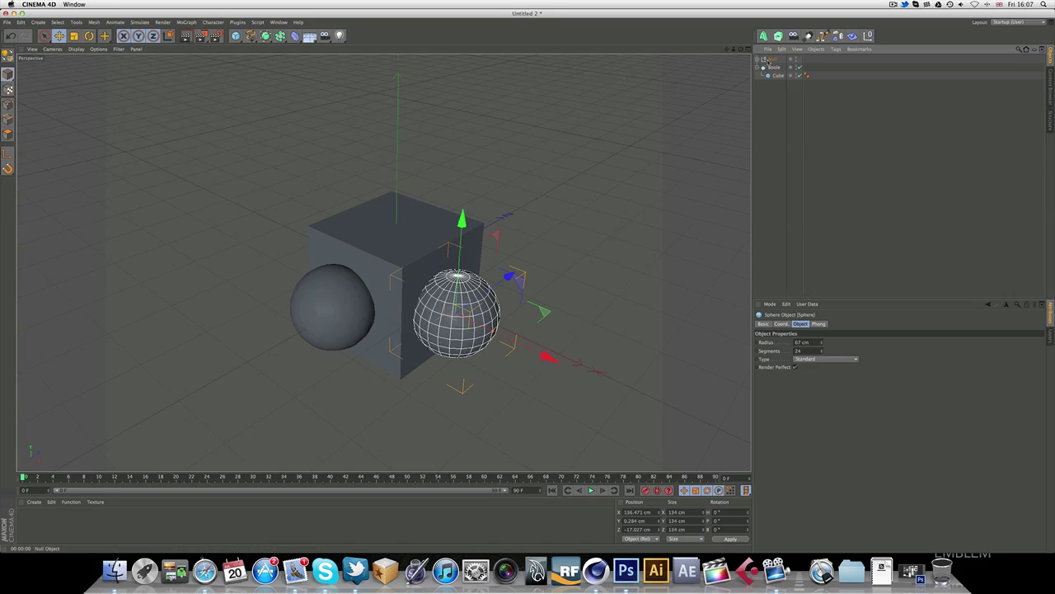
pyautogui.moveTo(780, 76); pyautogui.dragTo(778, 65)
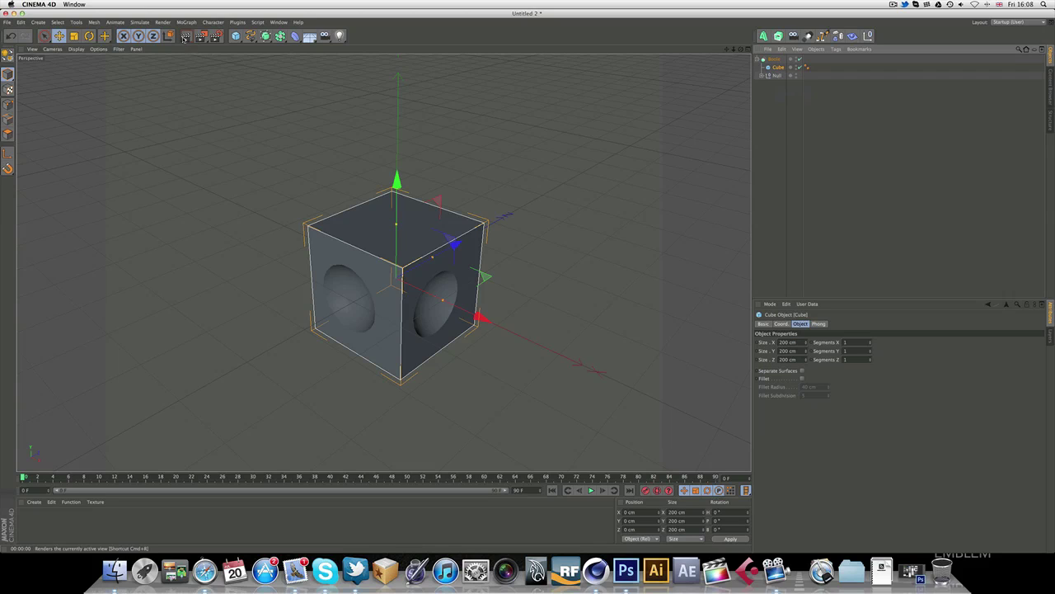
pyautogui.hotkey('ctrl', 'r')
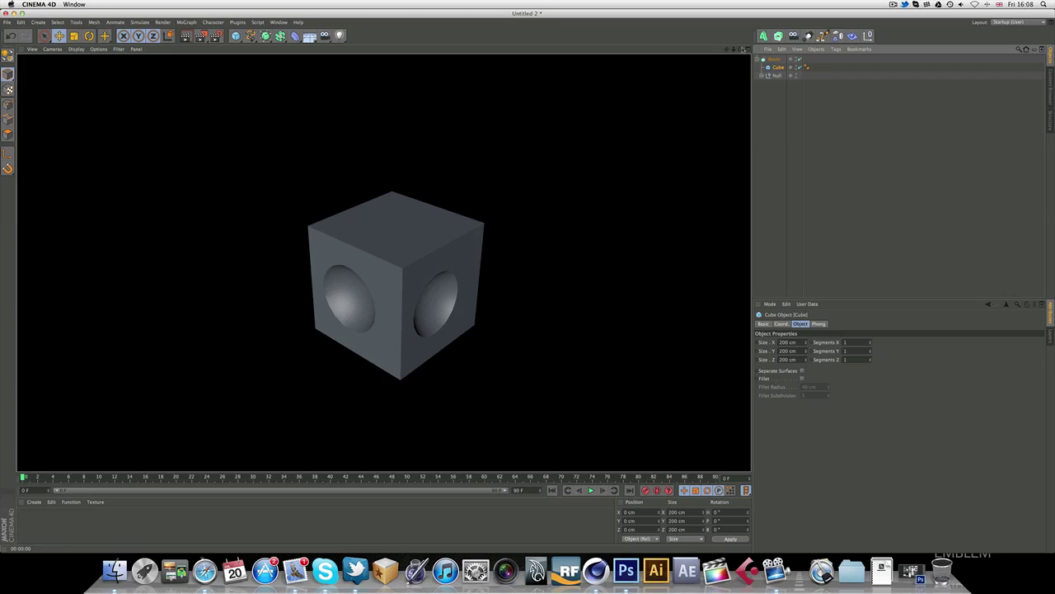
# Add a capsule, move it along X into the cube's opposite side, nest it in the Boole's Null, and render the view
pyautogui.moveTo(743, 49); pyautogui.dragTo(569, 87)
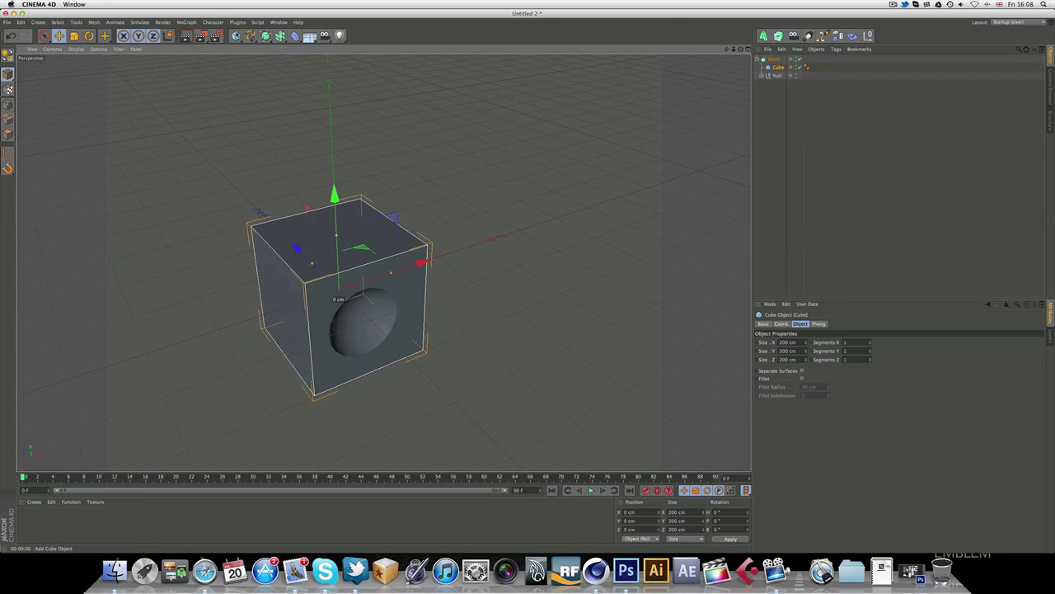
pyautogui.moveTo(235, 35); pyautogui.dragTo(314, 72)
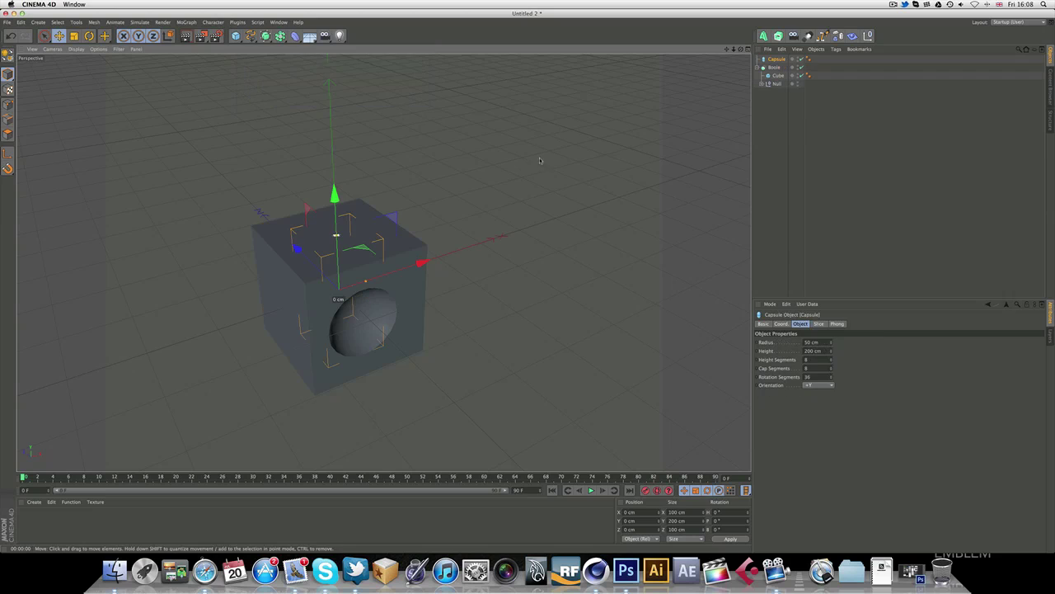
pyautogui.moveTo(422, 262); pyautogui.dragTo(341, 294)
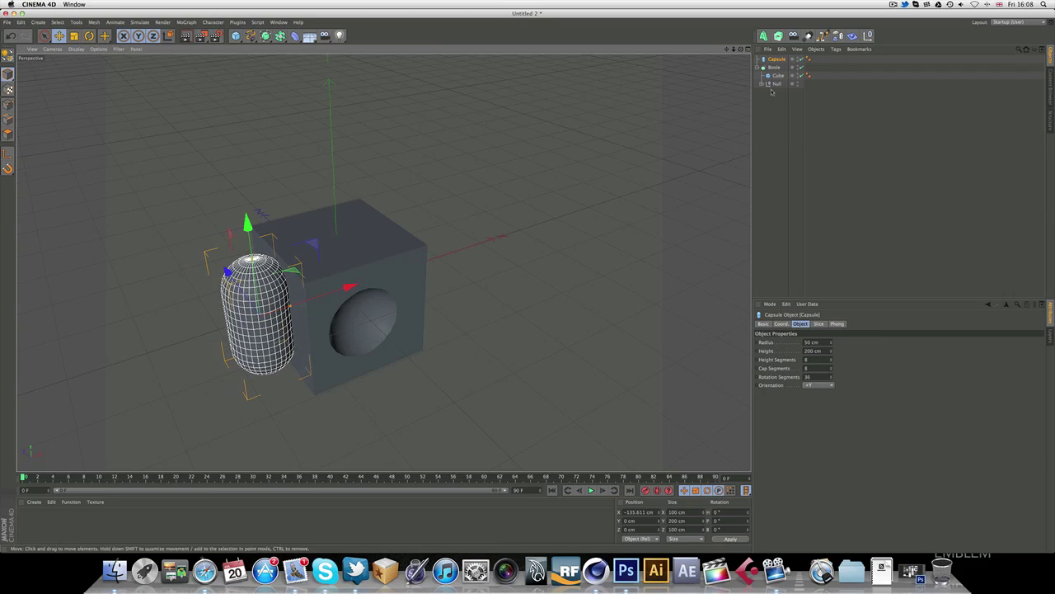
pyautogui.moveTo(776, 59); pyautogui.dragTo(779, 85)
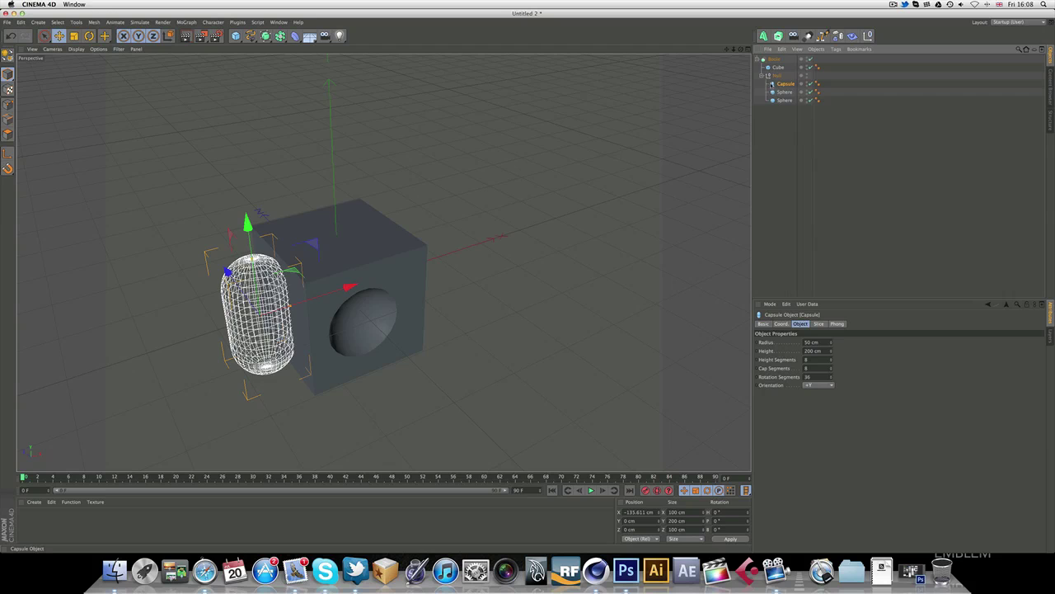
pyautogui.click(764, 75)
pyautogui.click(185, 36)
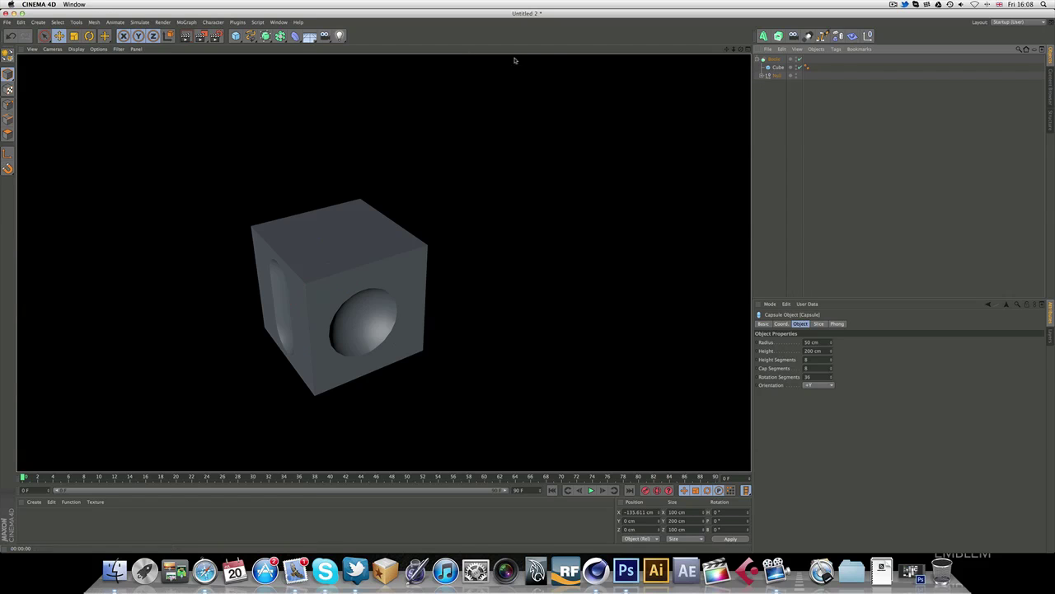
# Render the cube from several angles to examine the capsule and sphere cut-outs
pyautogui.moveTo(734, 50); pyautogui.dragTo(787, 56)
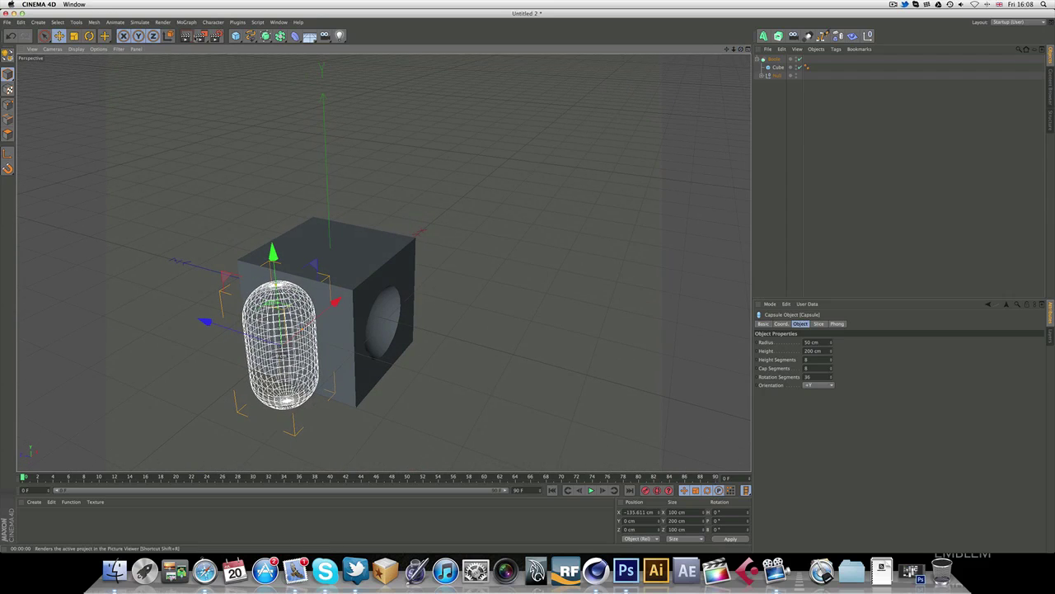
pyautogui.click(186, 36)
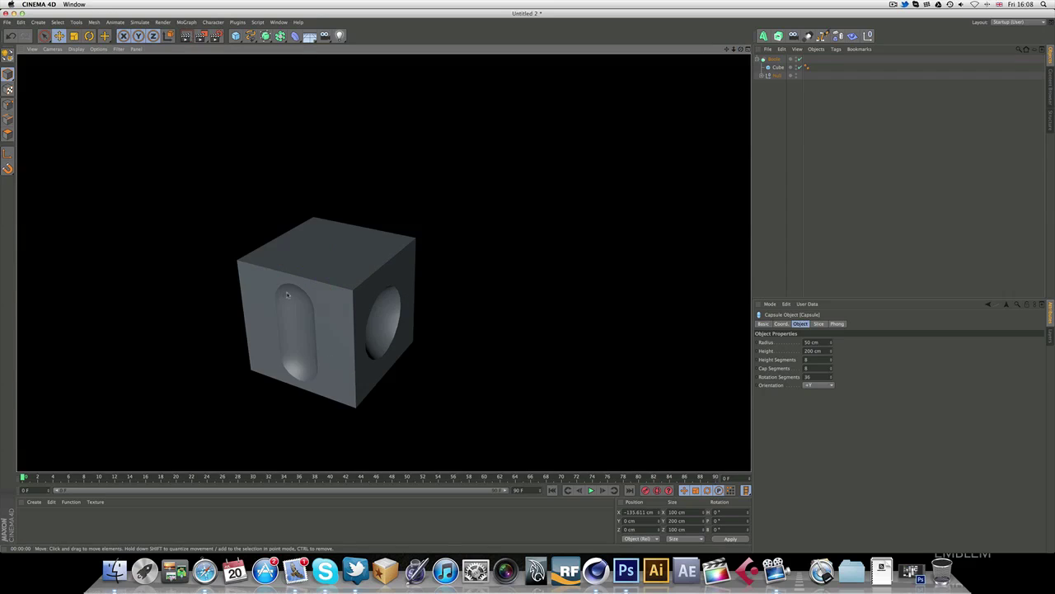
pyautogui.moveTo(741, 50); pyautogui.dragTo(615, 58)
pyautogui.click(187, 37)
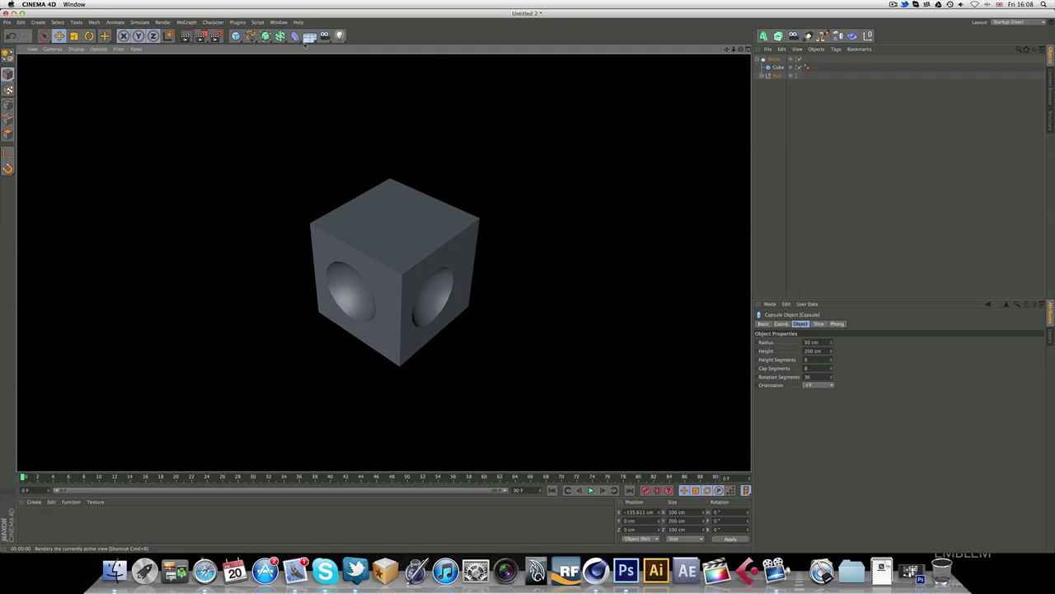
pyautogui.moveTo(740, 50); pyautogui.dragTo(779, 57)
pyautogui.moveTo(384, 262)
pyautogui.keyDown('alt'); pyautogui.mouseDown()
pyautogui.moveTo(363, 260)
pyautogui.moveTo(396, 264)
pyautogui.moveTo(372, 260)
pyautogui.moveTo(383, 263)
pyautogui.mouseUp(); pyautogui.keyUp('alt')
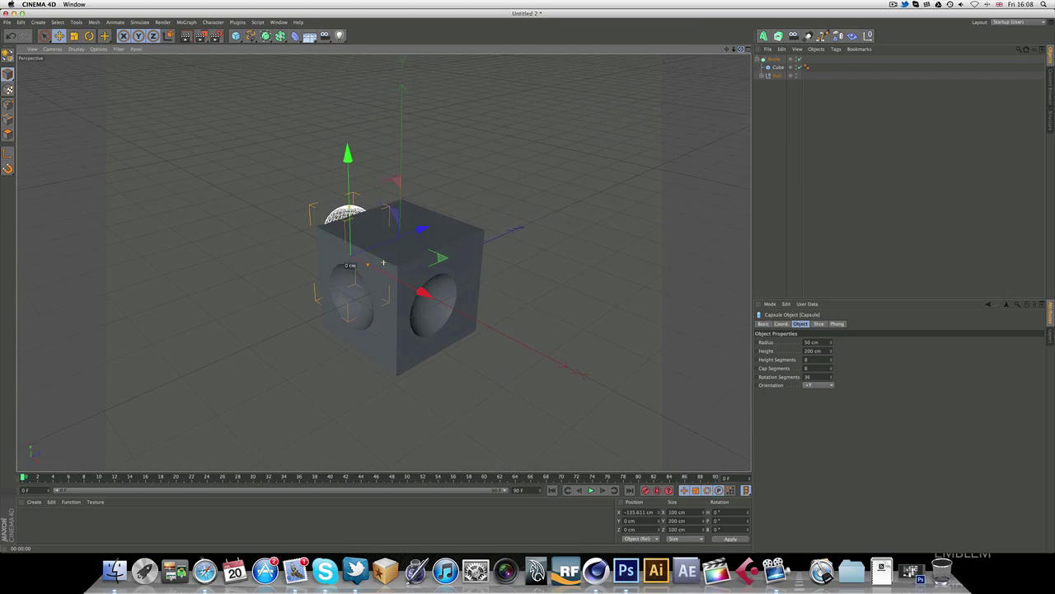
pyautogui.moveTo(726, 50); pyautogui.dragTo(715, 48)
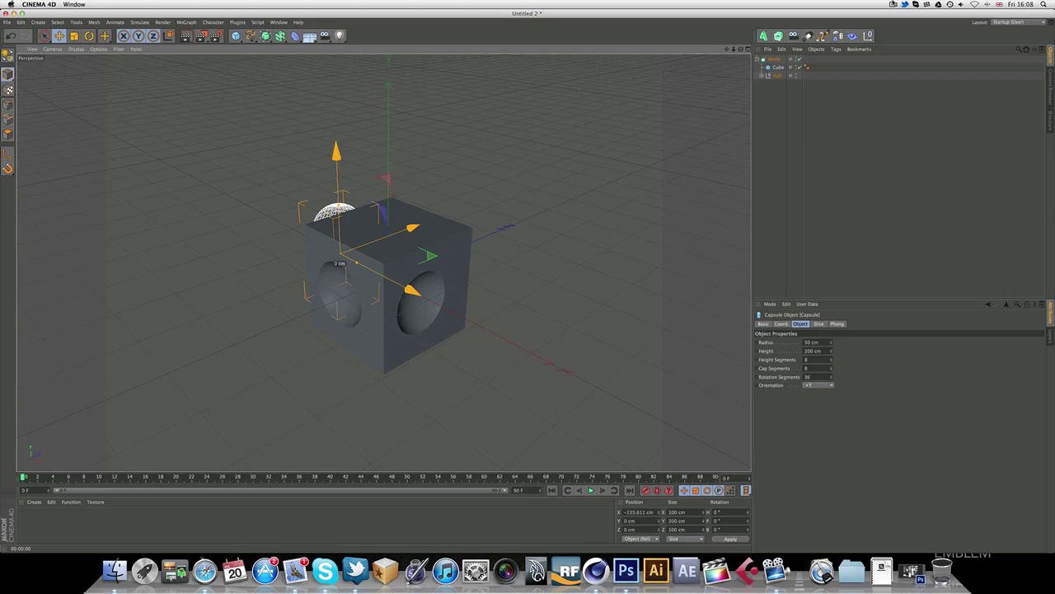